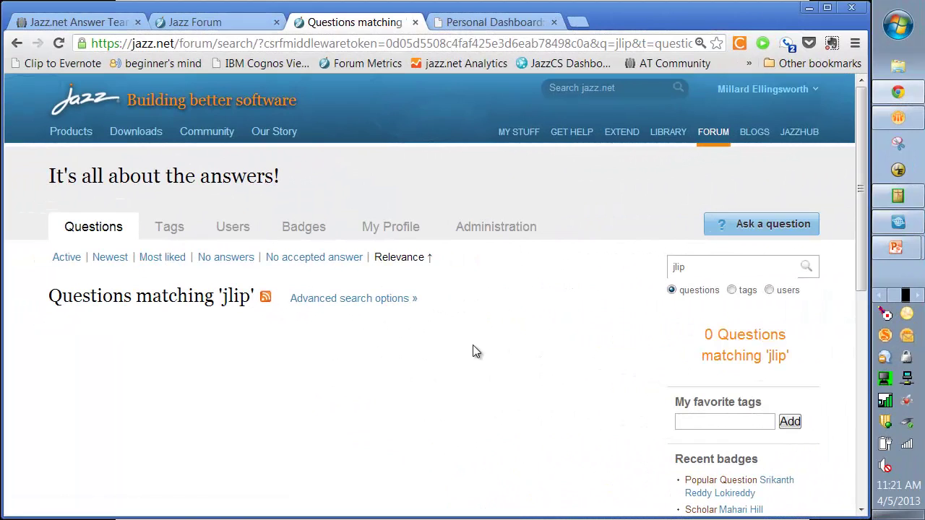
Step: Search the forum for '[rational-team-concert][extending] views:50 isanswered:0' and copy the results' RSS feed link
left_click(328, 306)
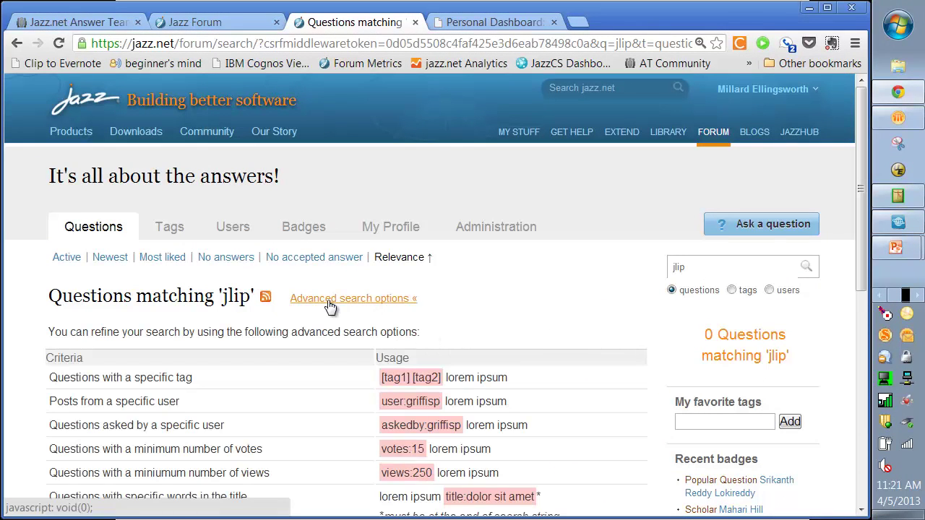
left_click_drag(700, 270, 662, 274)
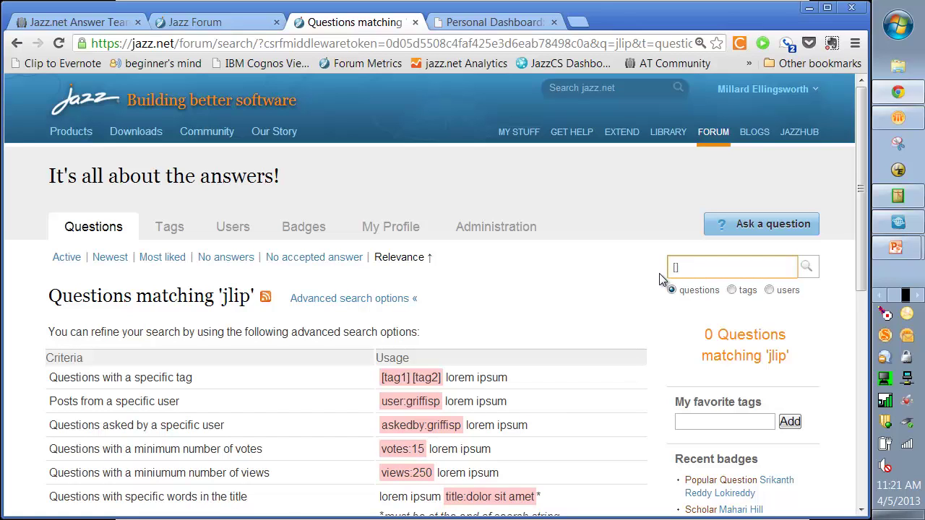
type("[rational-team-concert][")
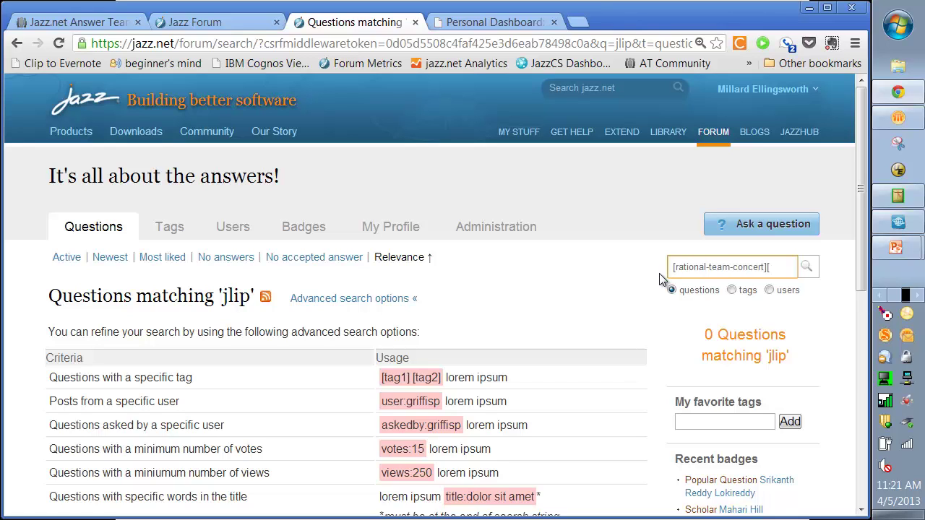
type("estending")
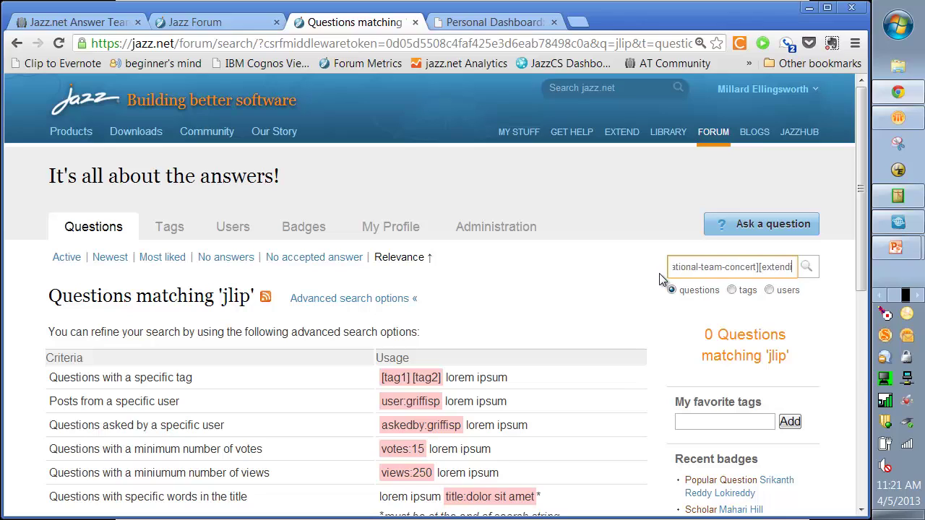
type("]")
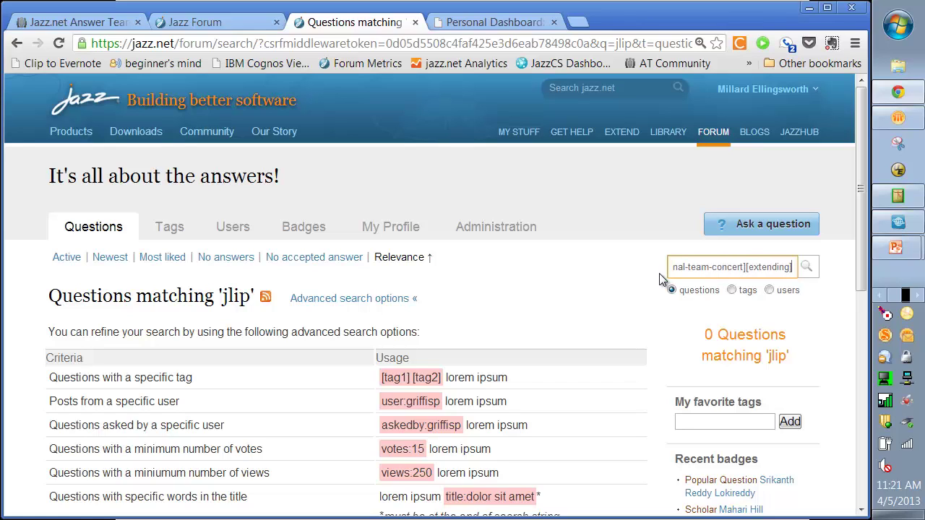
type(" views:")
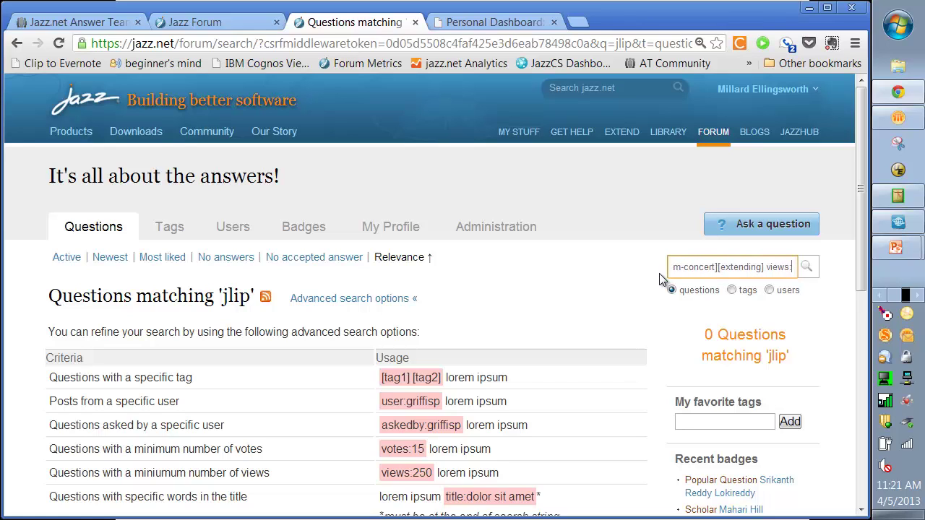
type("50")
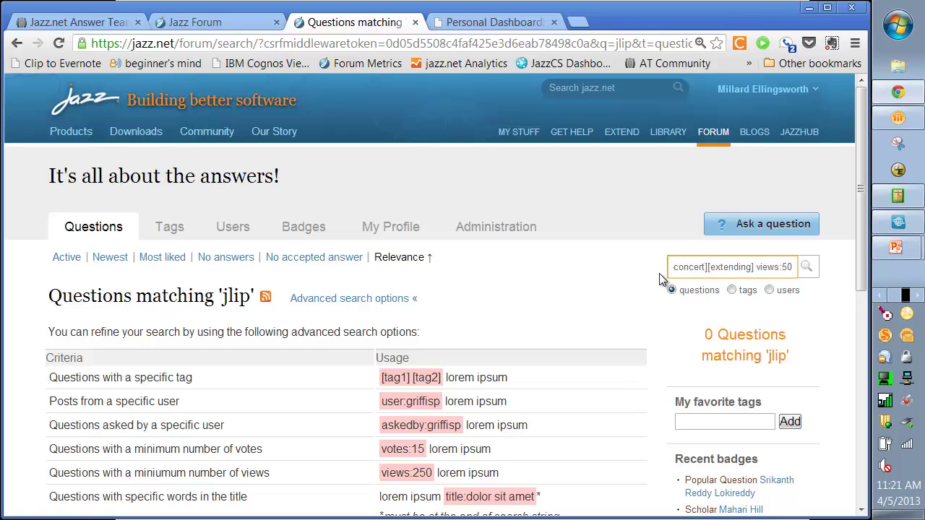
type(" isanswer")
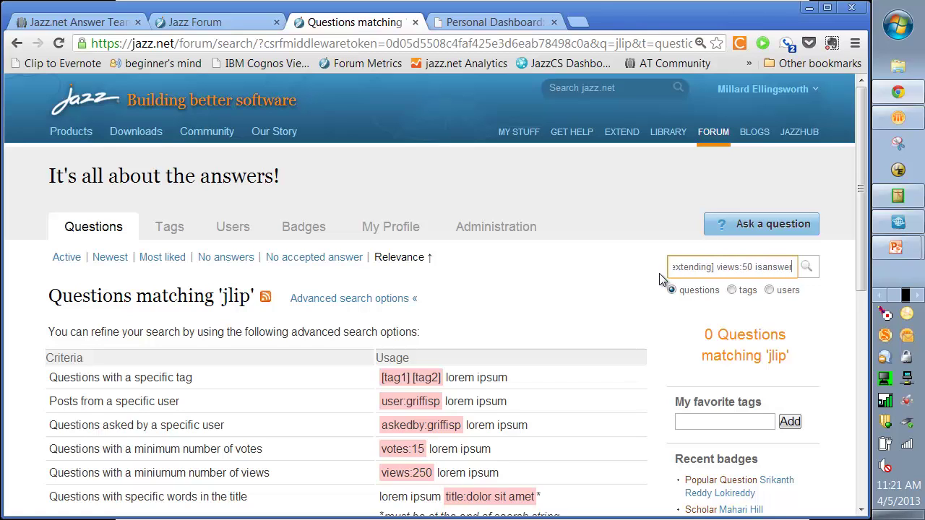
type("ed:0")
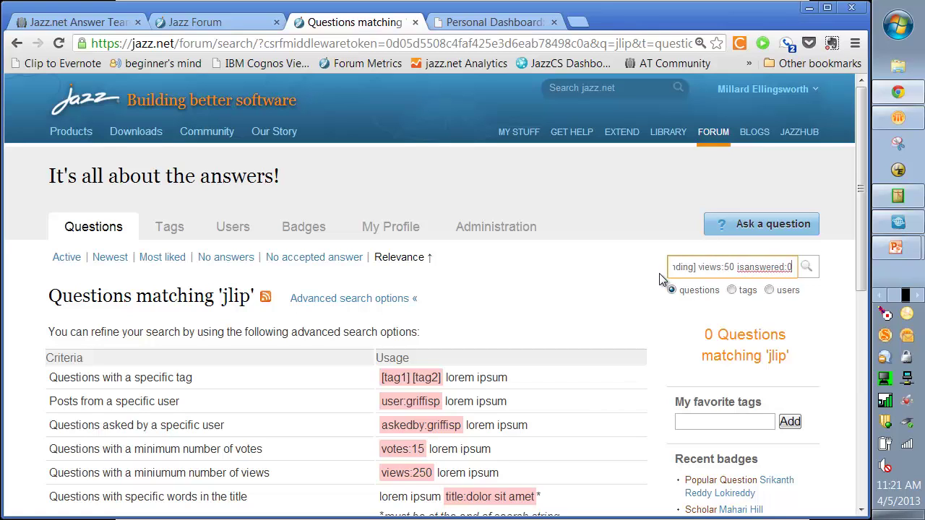
left_click(806, 268)
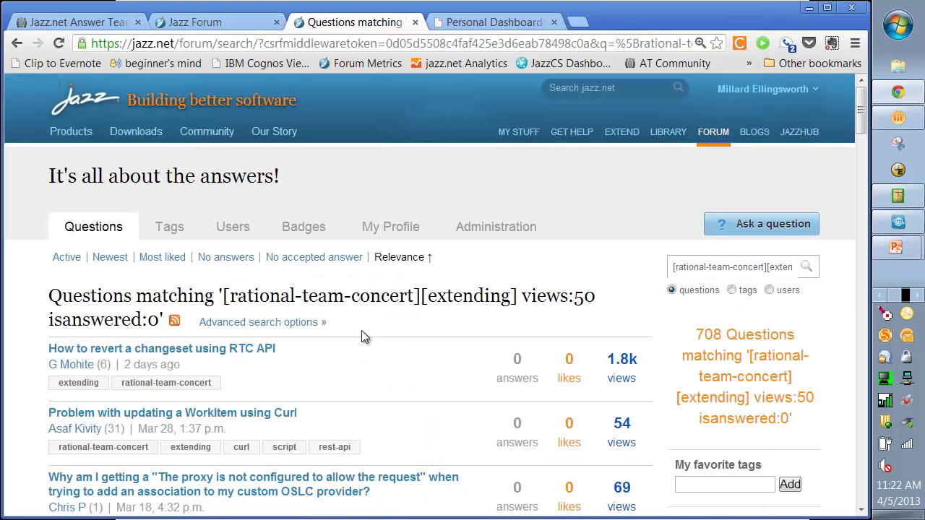
right_click(174, 326)
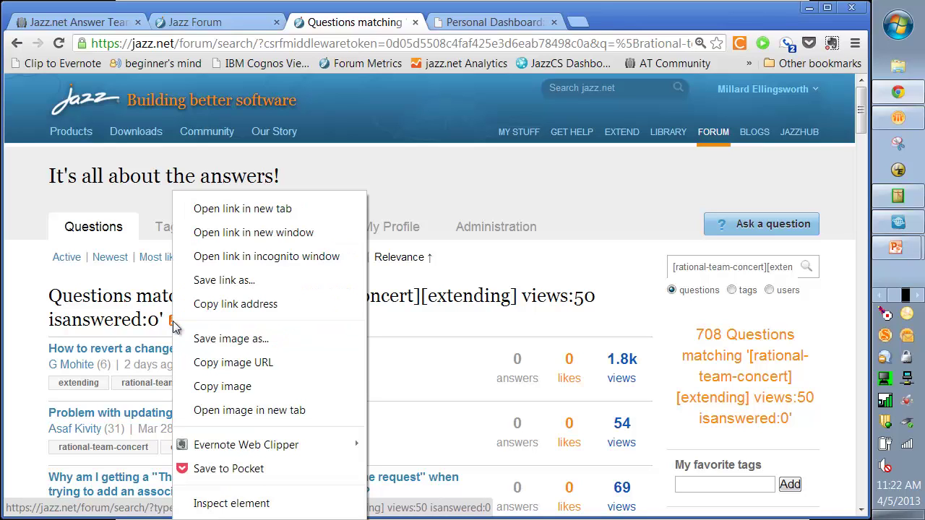
left_click(211, 304)
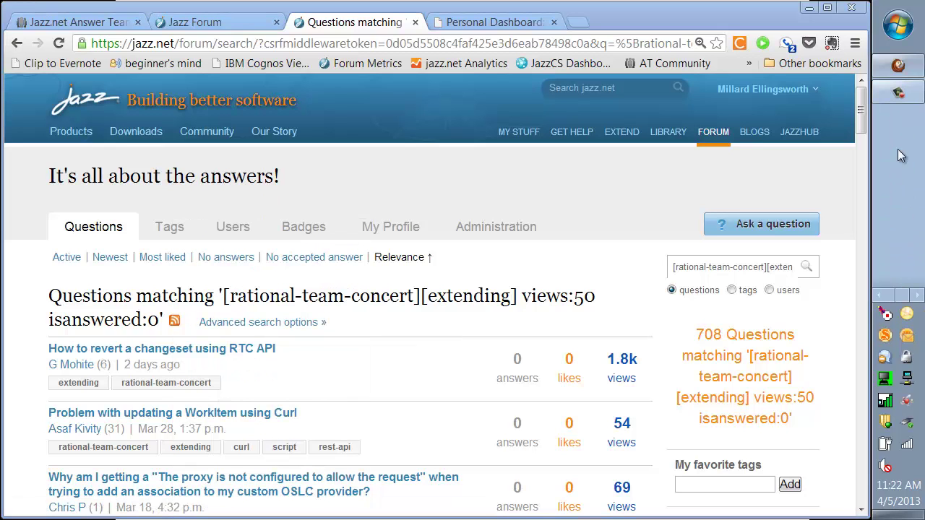
Step: In RSSOwl, start a new feed from the copied link and choose to give it a custom title
left_click(896, 70)
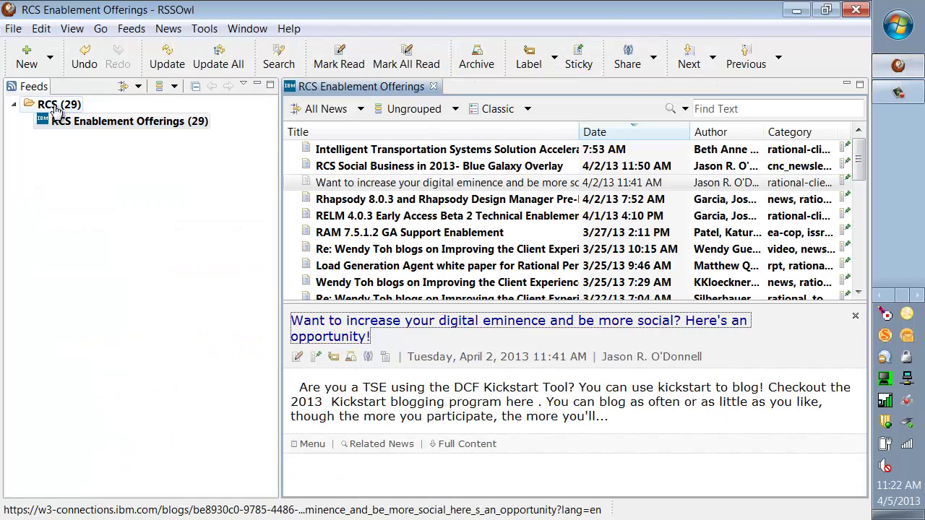
left_click(50, 59)
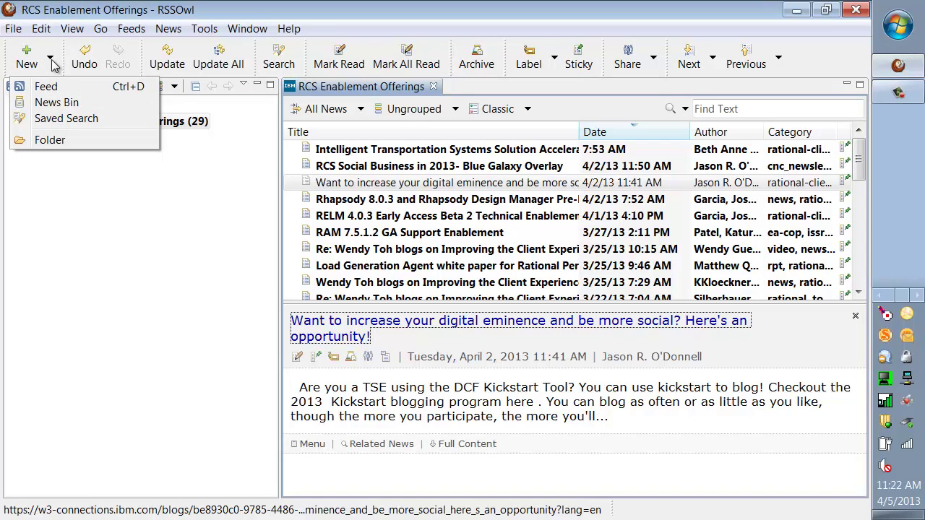
left_click(52, 86)
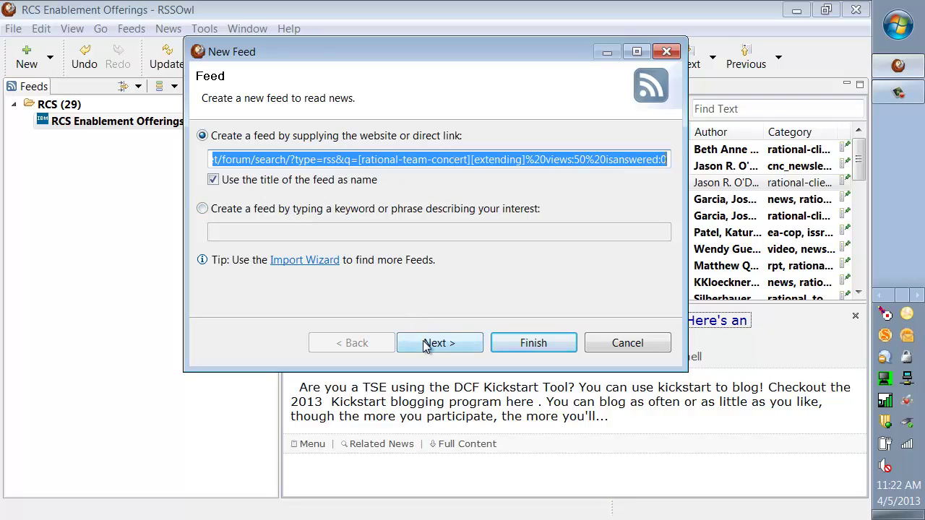
left_click(213, 181)
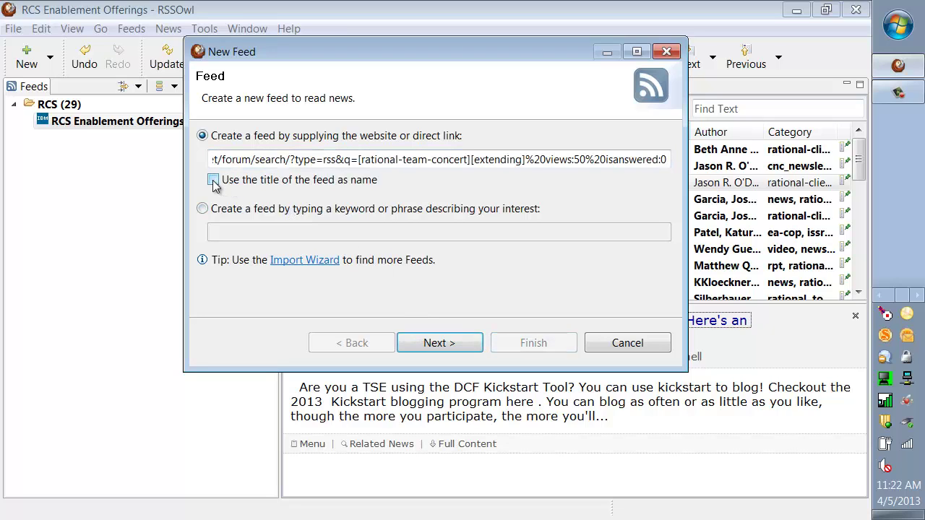
left_click(427, 347)
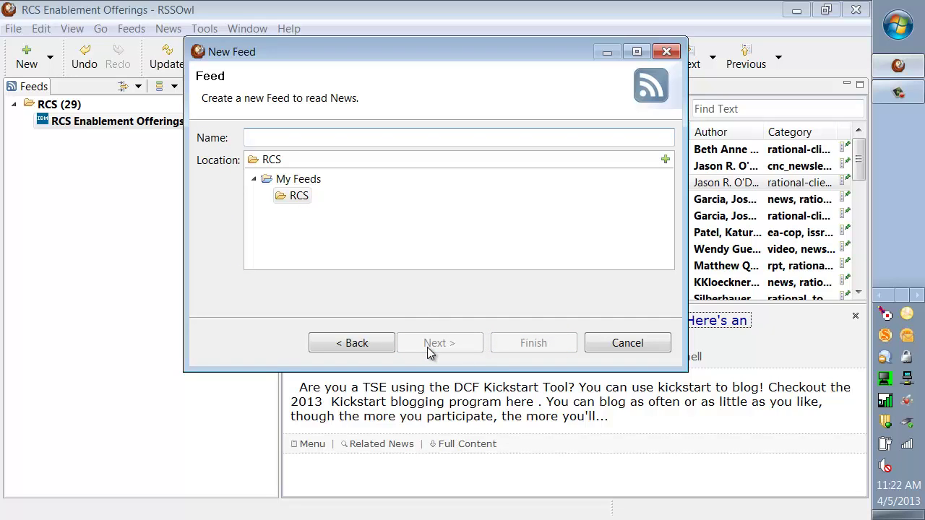
Step: Name the feed 'RTC Extending Unanswered'
type("RT")
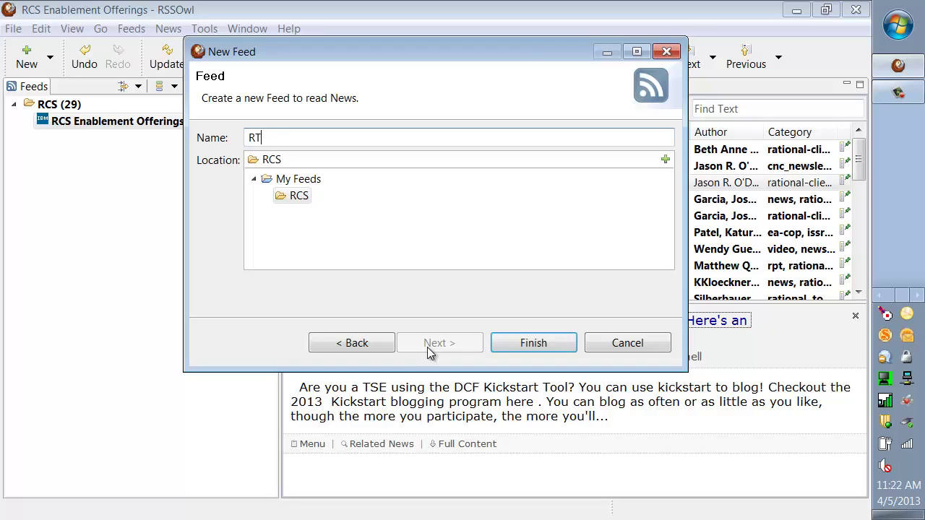
type("C Extending Unannswered")
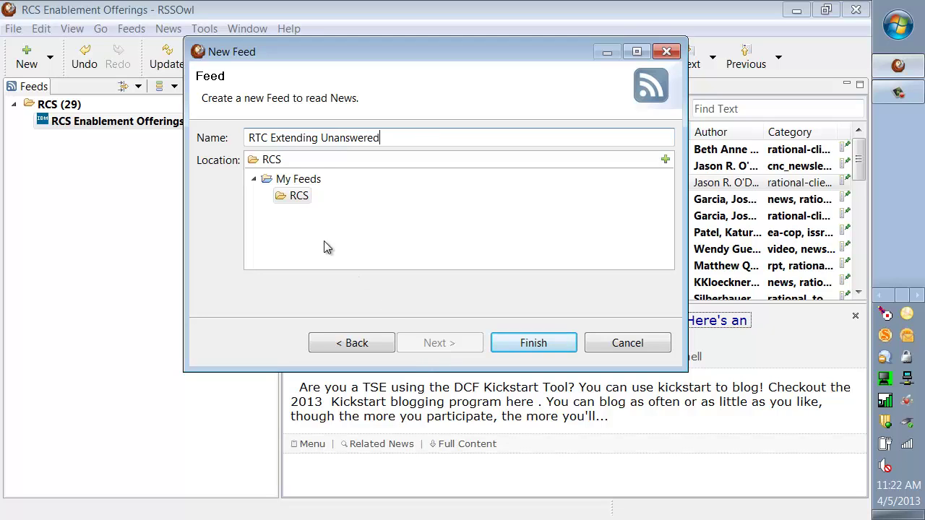
Step: Create a 'jazz.net forum' folder under My Feeds as the feed's location and finish
left_click(289, 180)
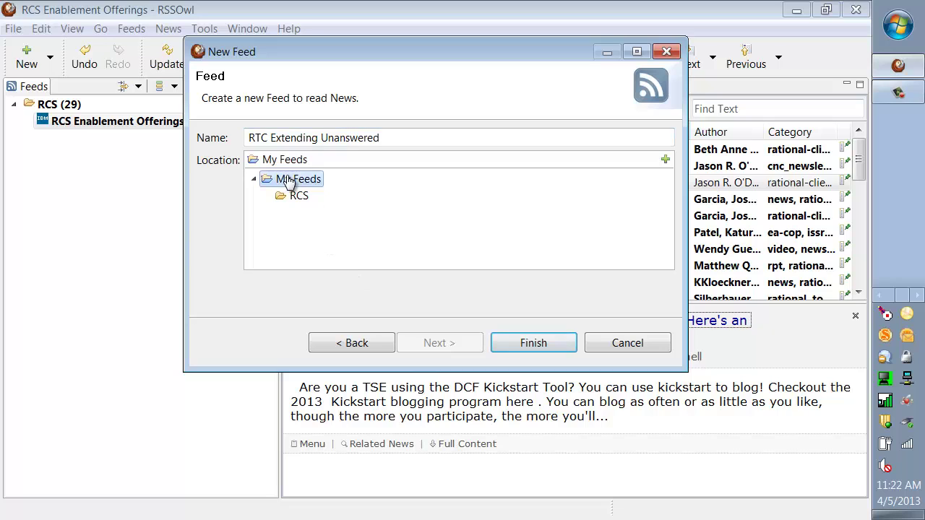
left_click(665, 161)
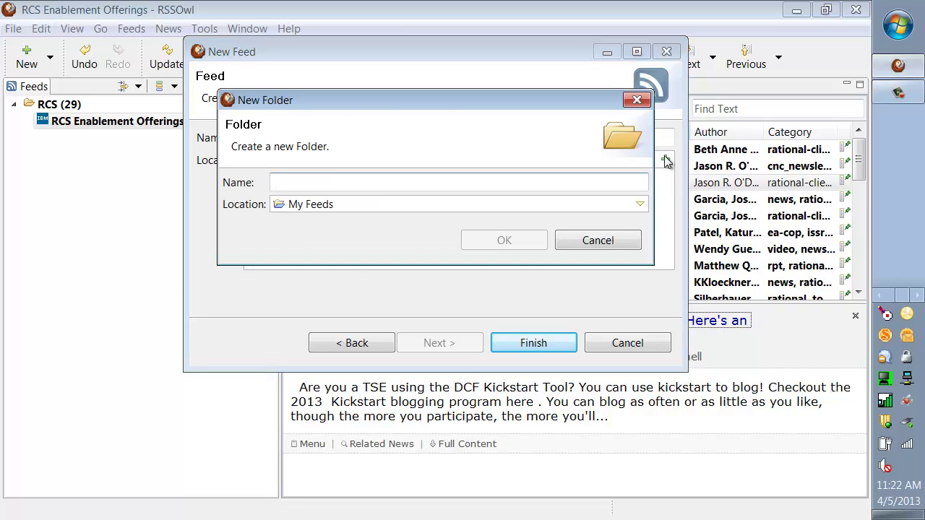
type("jazz.net forum")
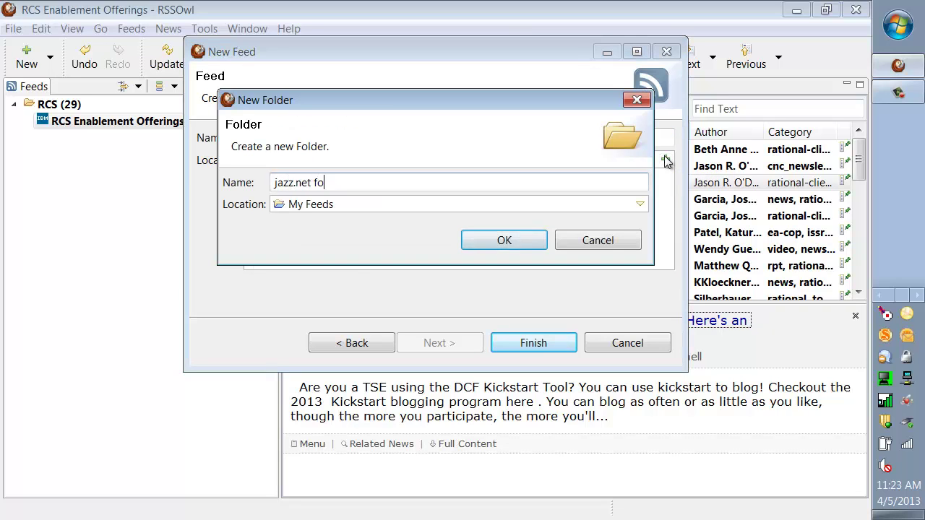
left_click(498, 242)
left_click(532, 341)
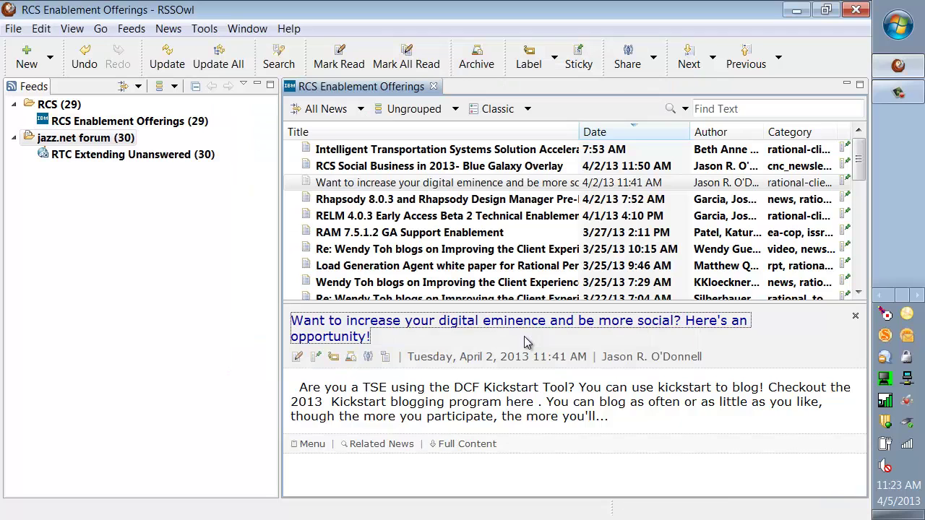
Step: Read the feed's question about updating a WorkItem with Curl on its jazz.net page
left_click(136, 162)
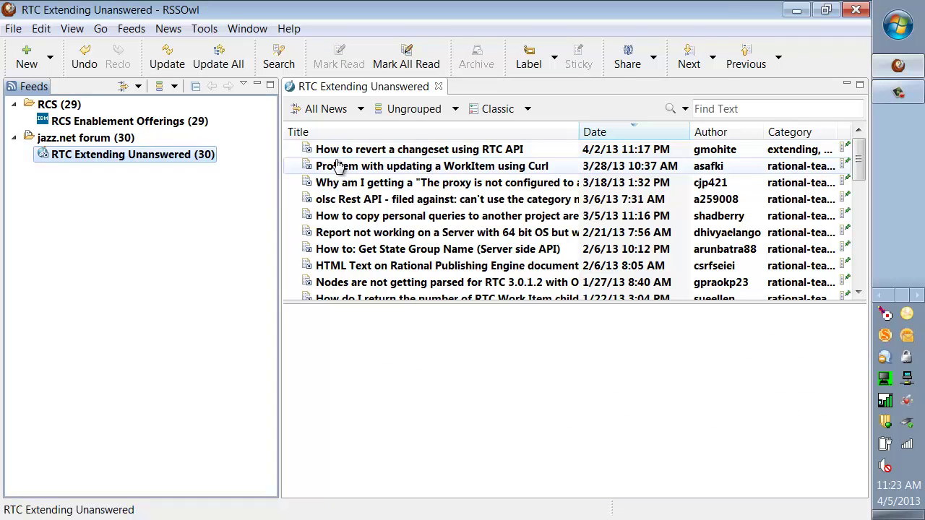
left_click(370, 167)
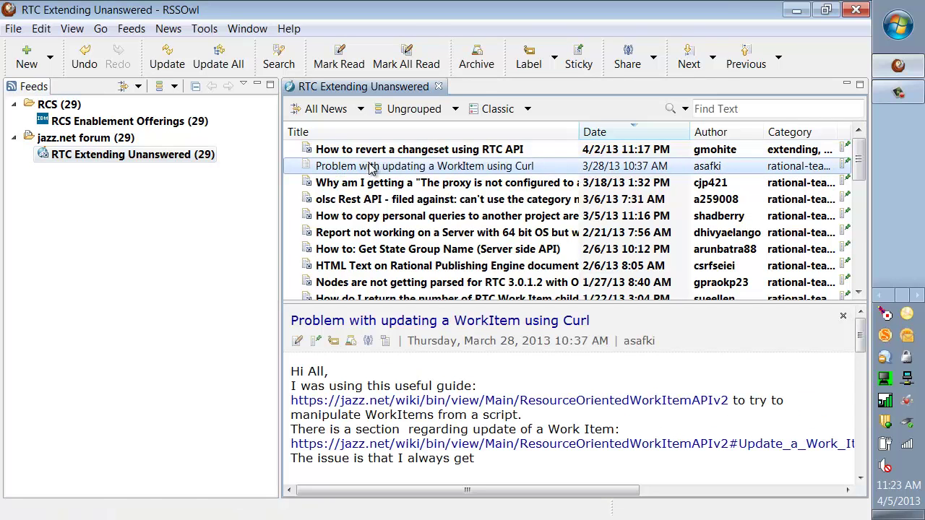
left_click(432, 327)
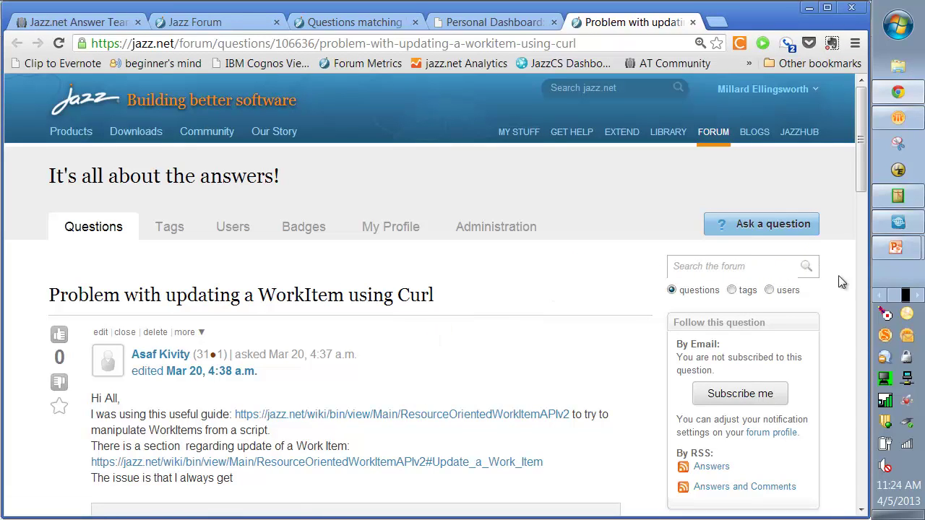
Step: Back in RSSOwl, open the Properties of the RTC Extending Unanswered feed
left_click(915, 297)
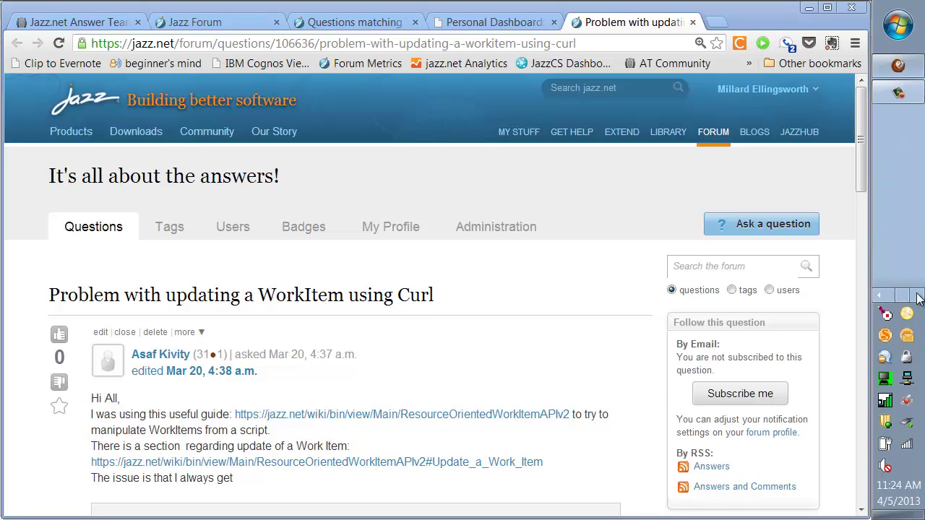
left_click(898, 66)
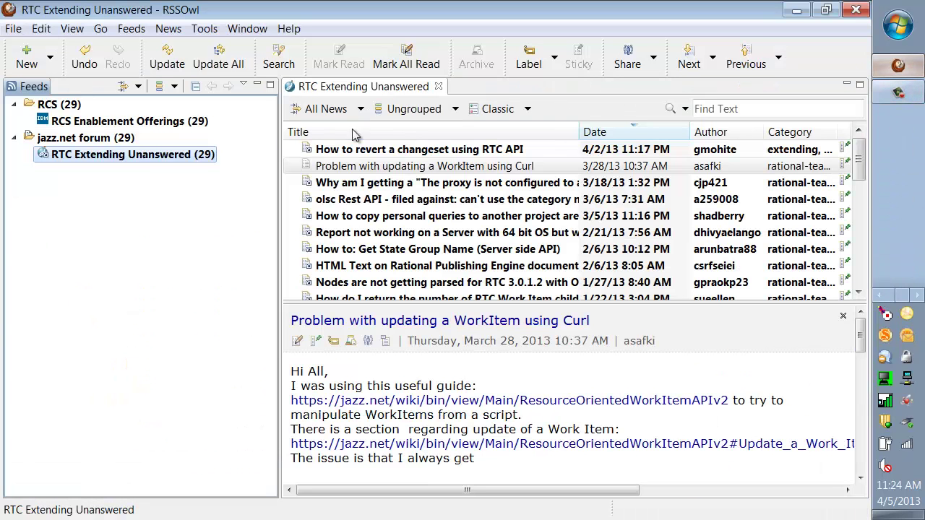
right_click(128, 159)
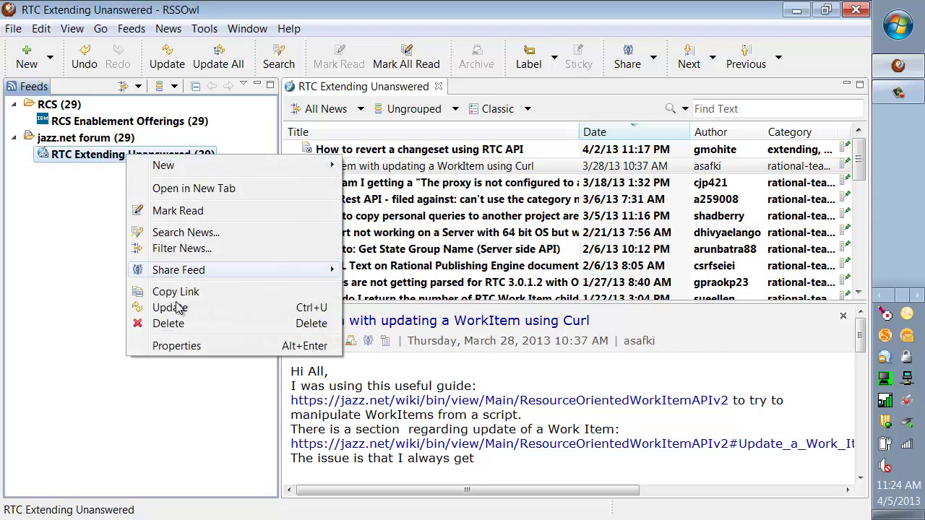
left_click(190, 346)
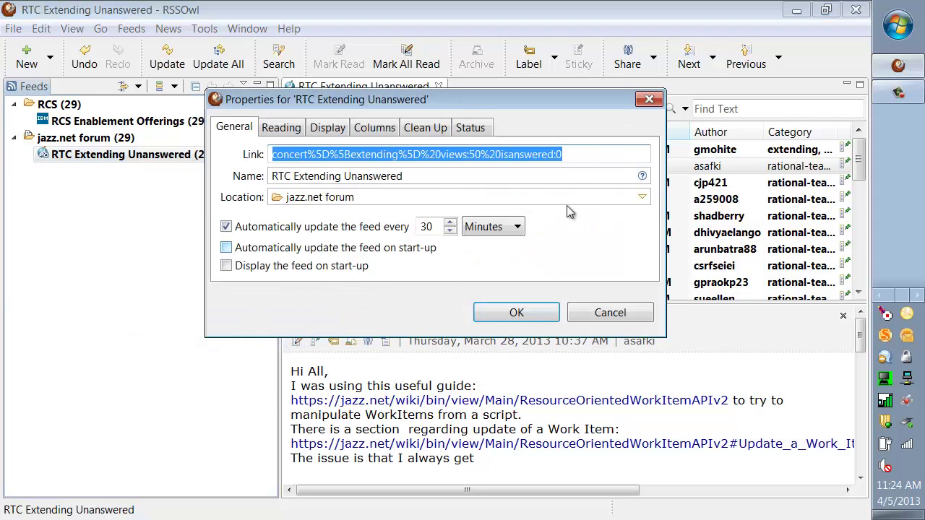
Step: Append '&length=99' to the feed link and accept deleting its old news
left_click(577, 155)
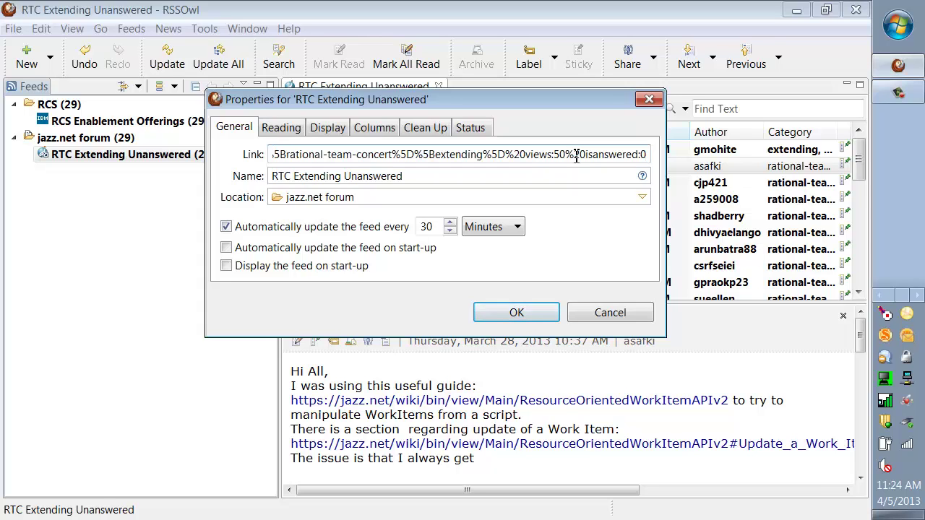
type("&")
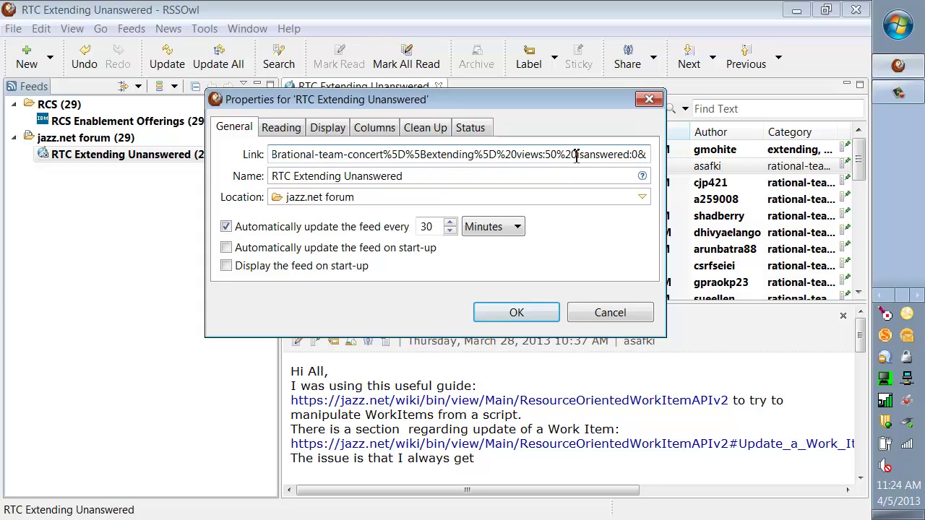
type("length")
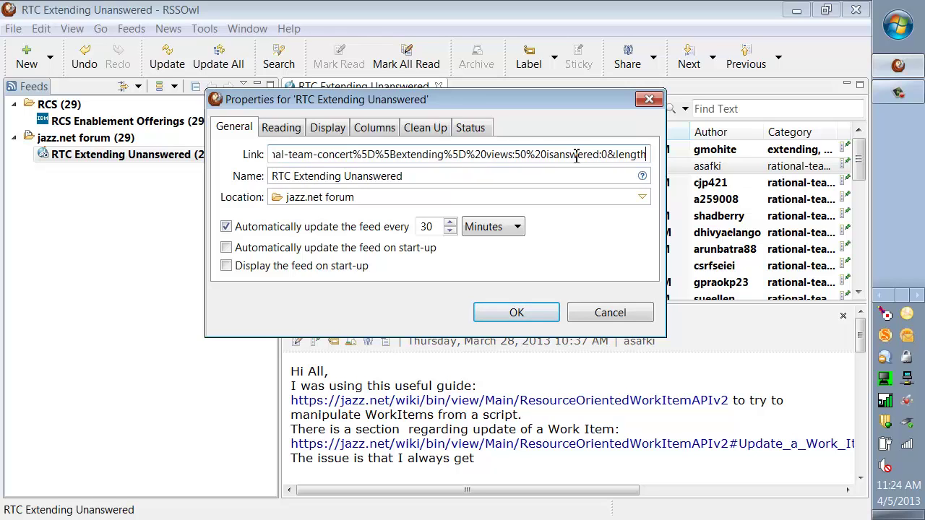
type("=99")
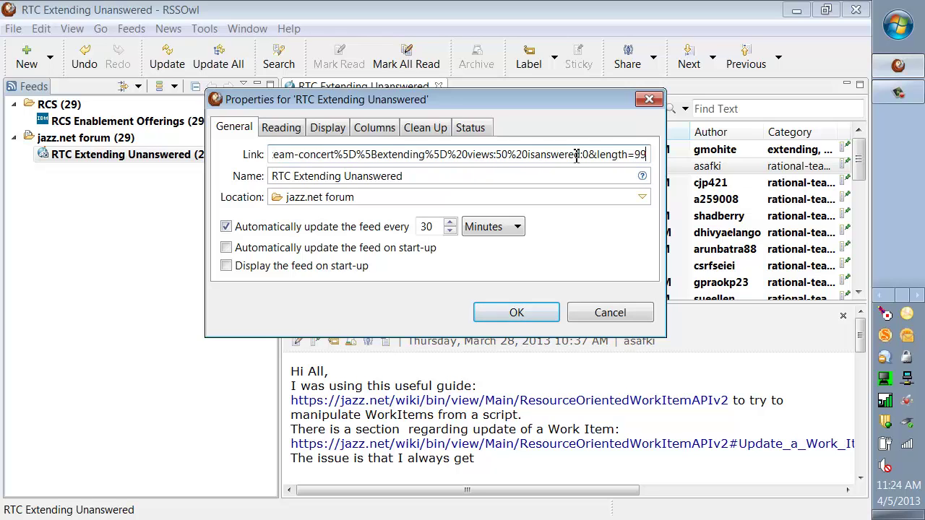
left_click(518, 315)
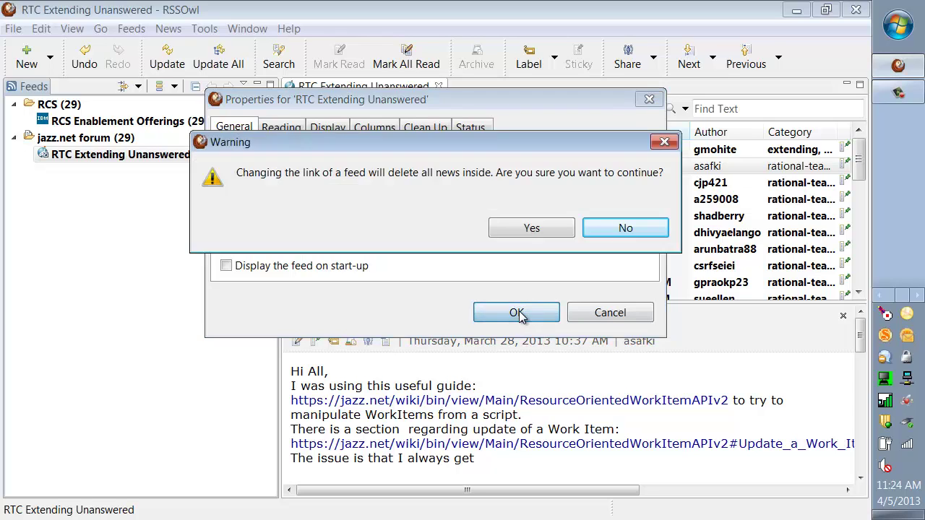
left_click(532, 229)
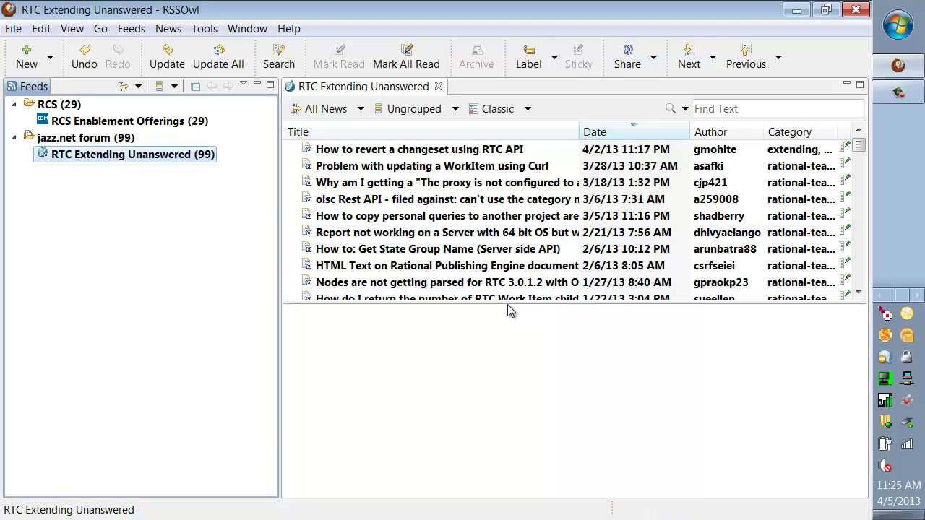
Step: Enlarge the news list, read the Rational Publishing Engine HTML Text question, and return to the browser
left_click_drag(508, 305, 503, 326)
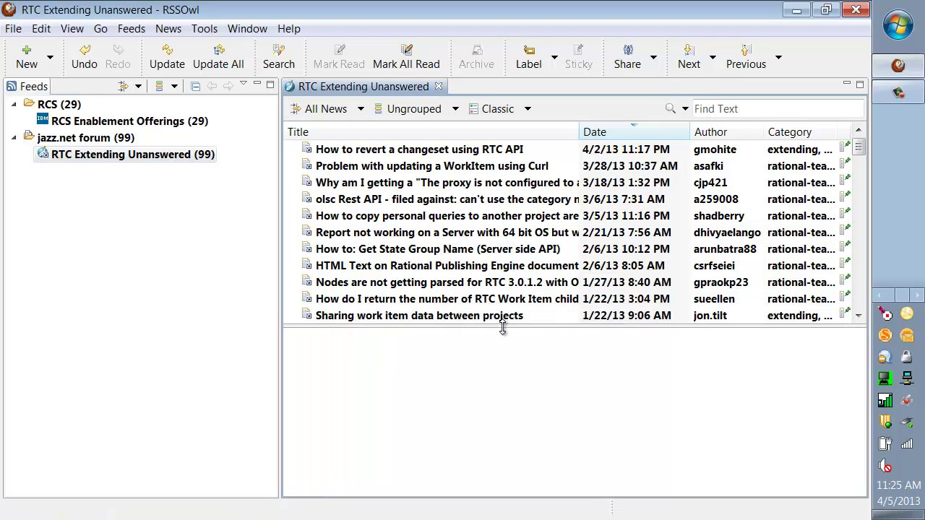
left_click(414, 267)
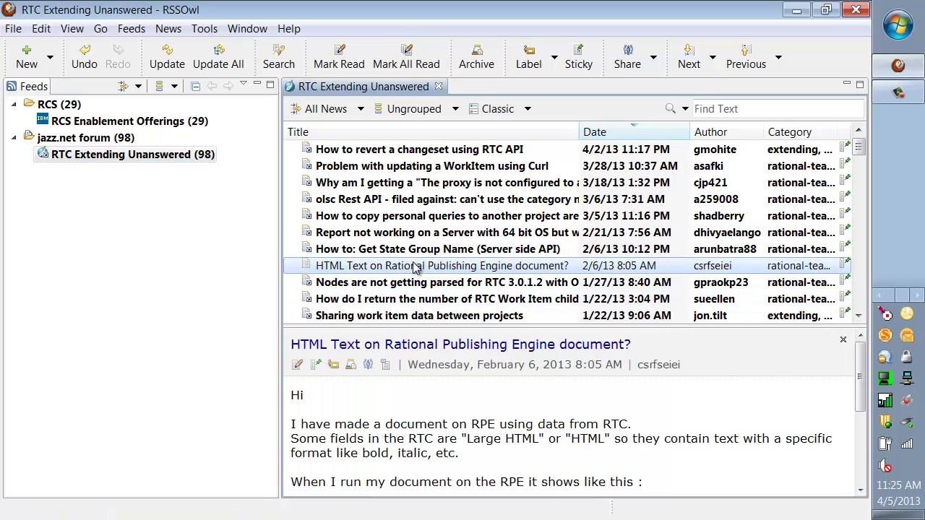
key("alt+Tab")
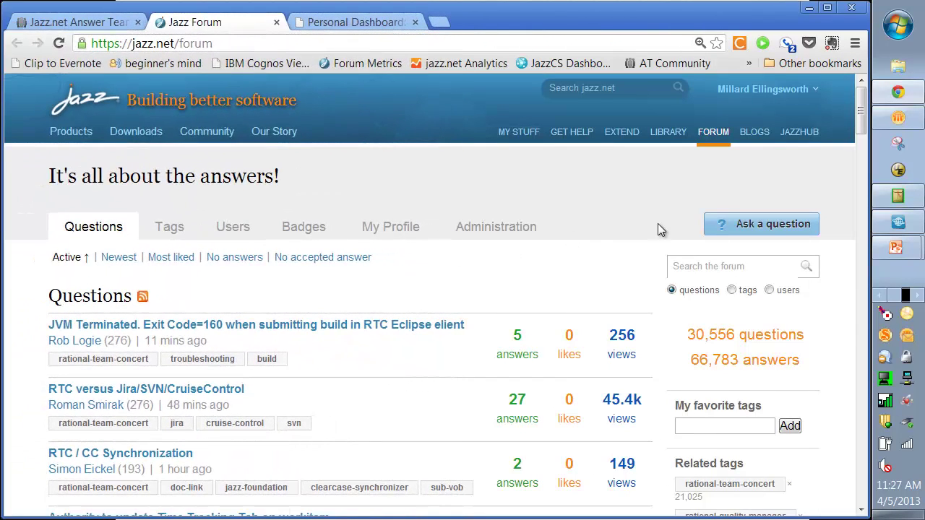
Step: Search the forum for '[rational-quality-manager][configuration] isaccepted:0' and copy the results' RSS feed link
left_click(690, 268)
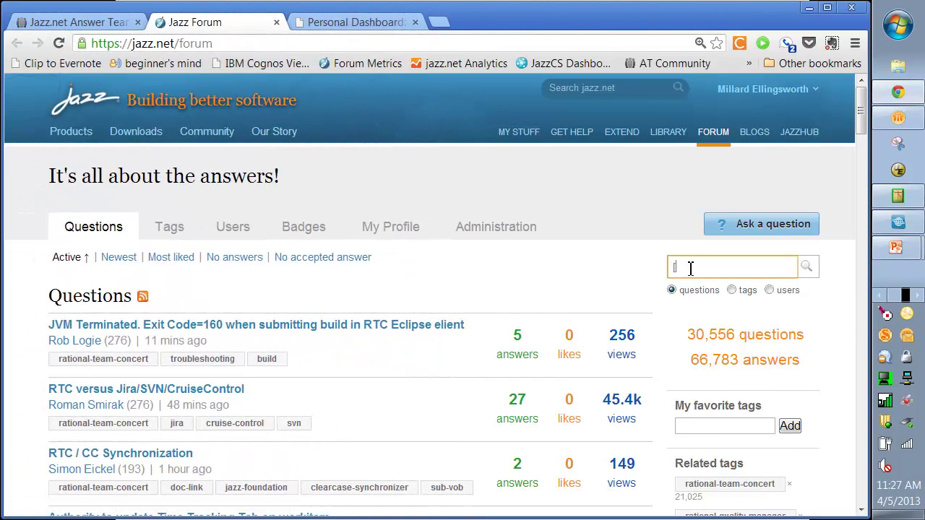
type("[rational-quality-manager][")
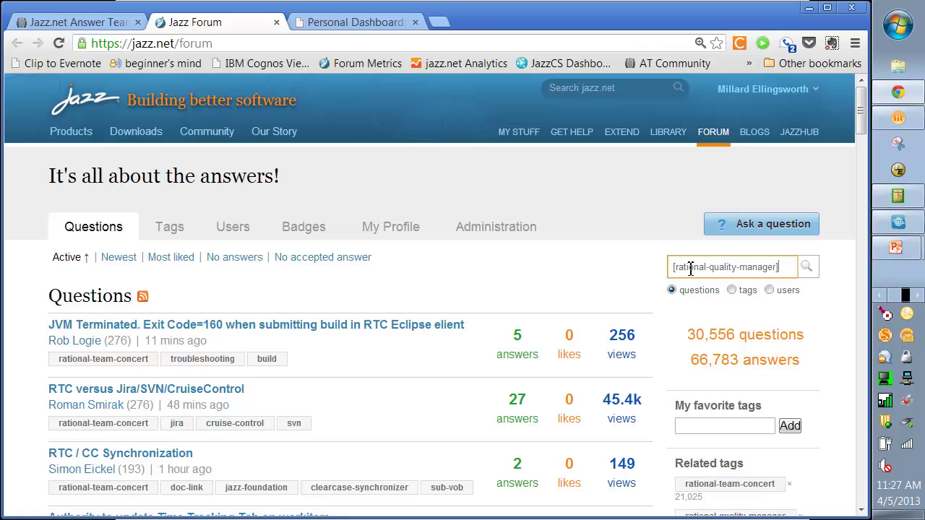
type("configuration]")
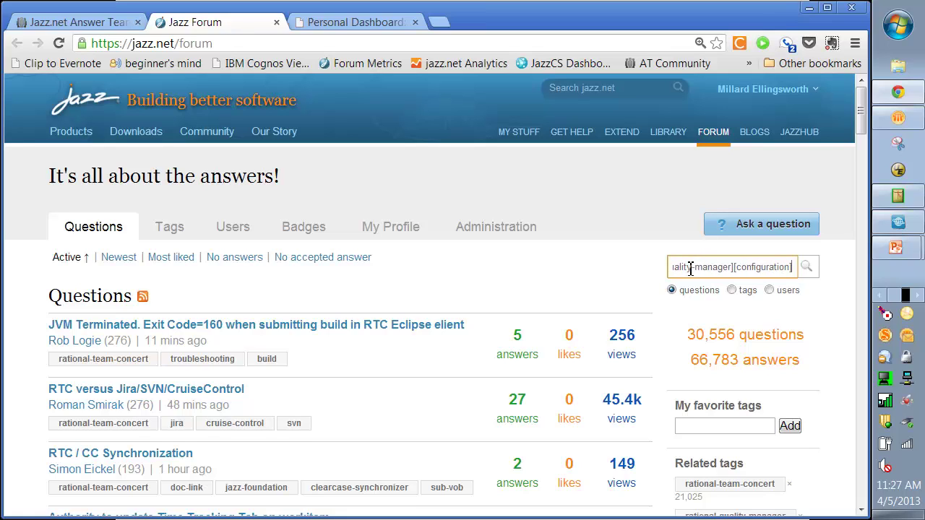
type(" isa")
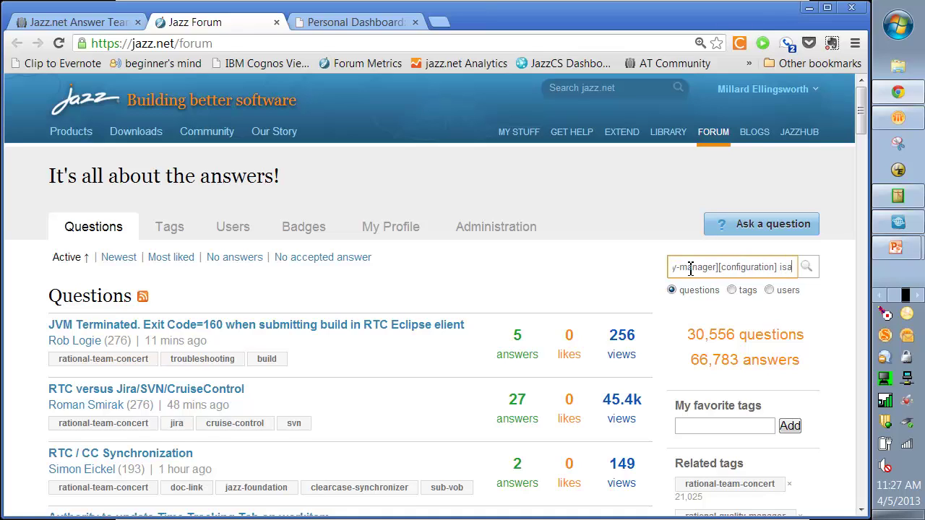
type("ccepted:0")
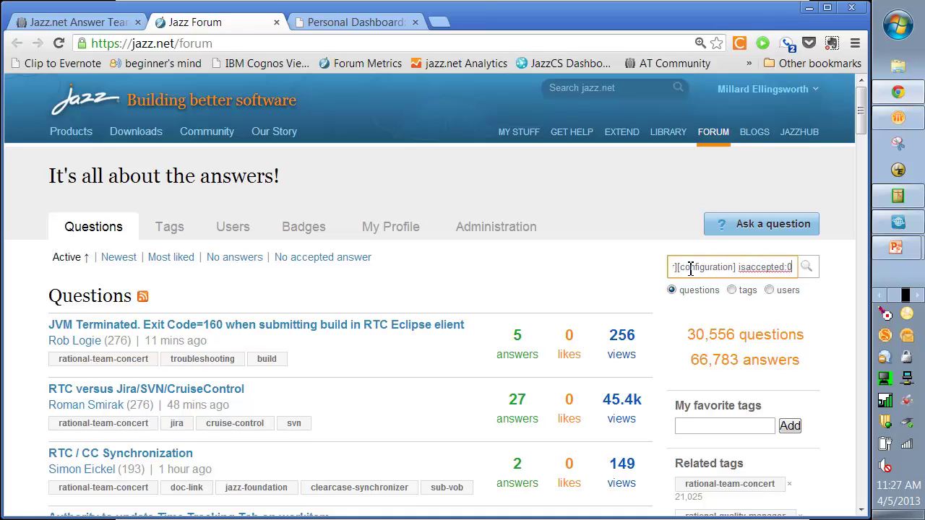
left_click(805, 267)
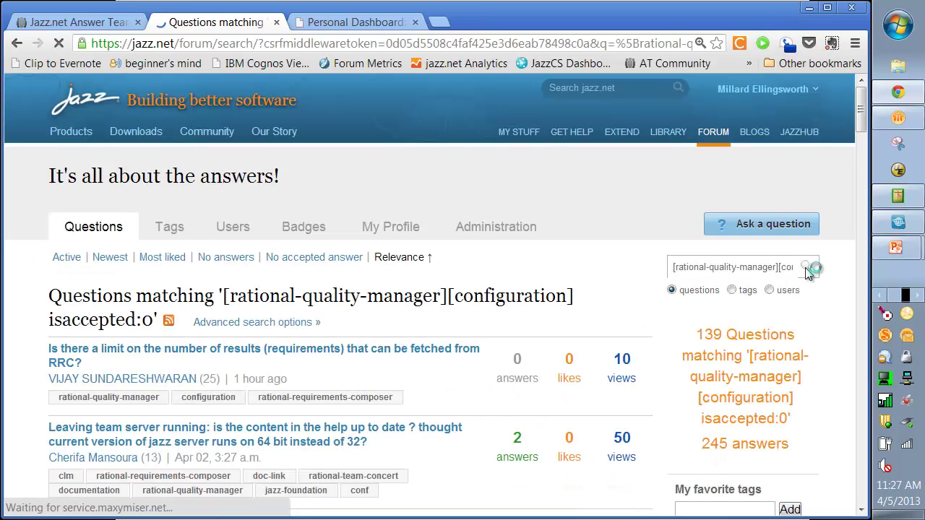
right_click(167, 321)
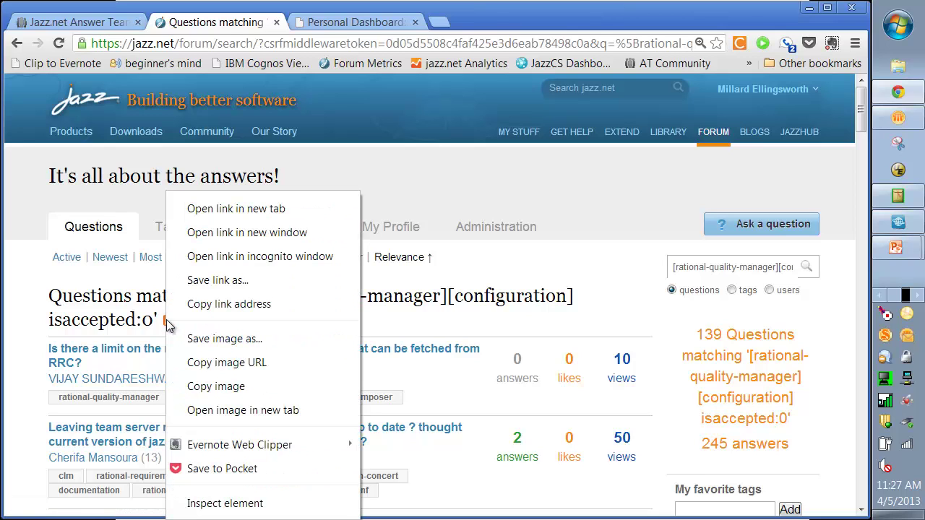
left_click(213, 304)
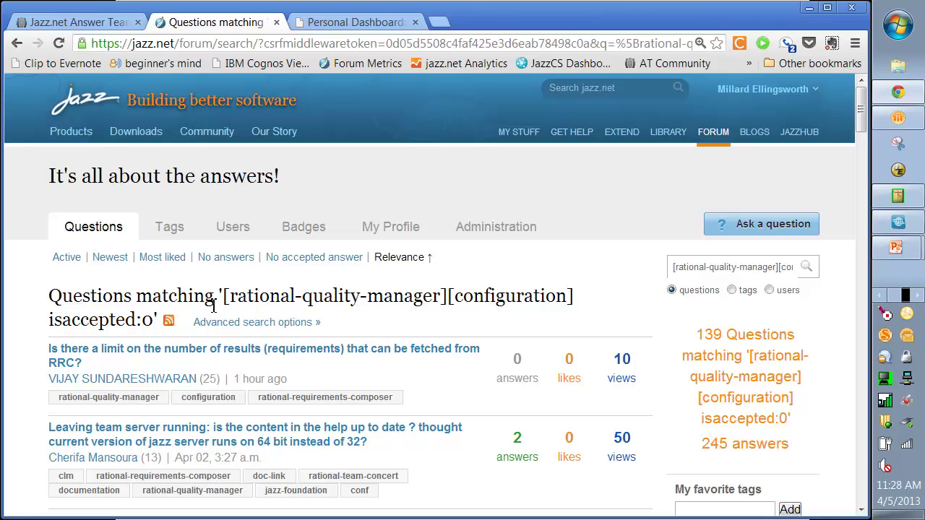
Step: Add a News Feed widget from the Feeds catalog to the personal dashboard's General tab
left_click(347, 23)
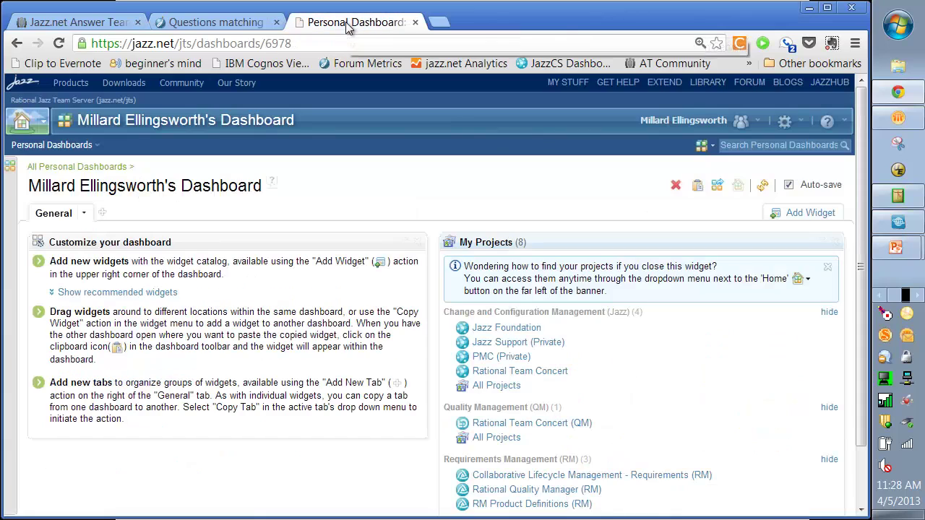
left_click(83, 215)
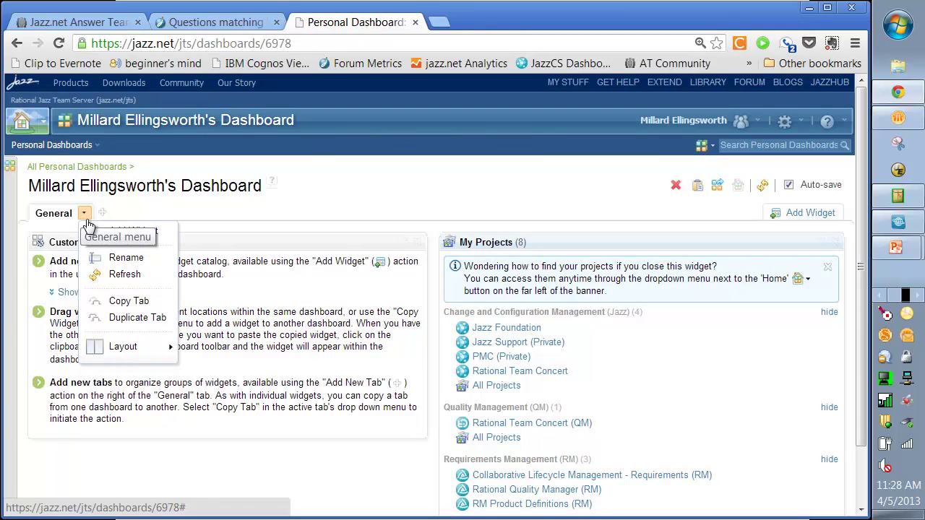
left_click(115, 233)
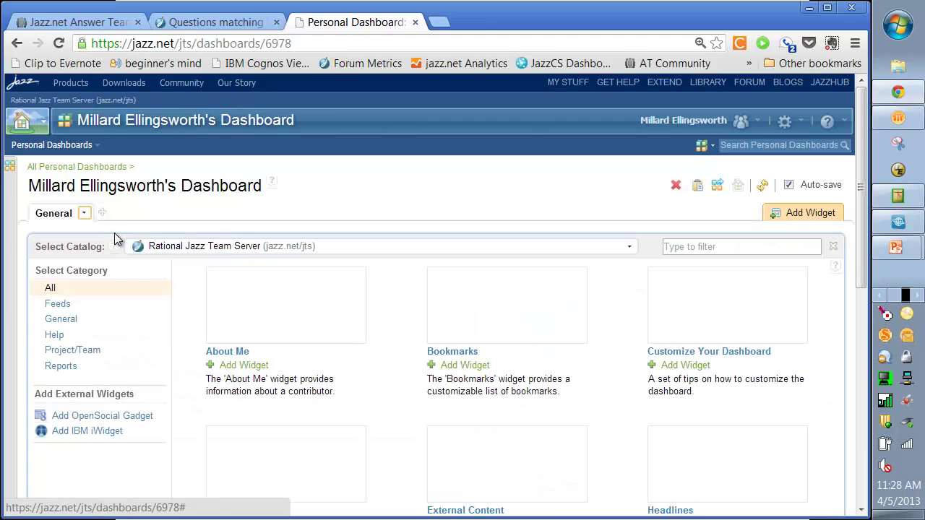
left_click(58, 306)
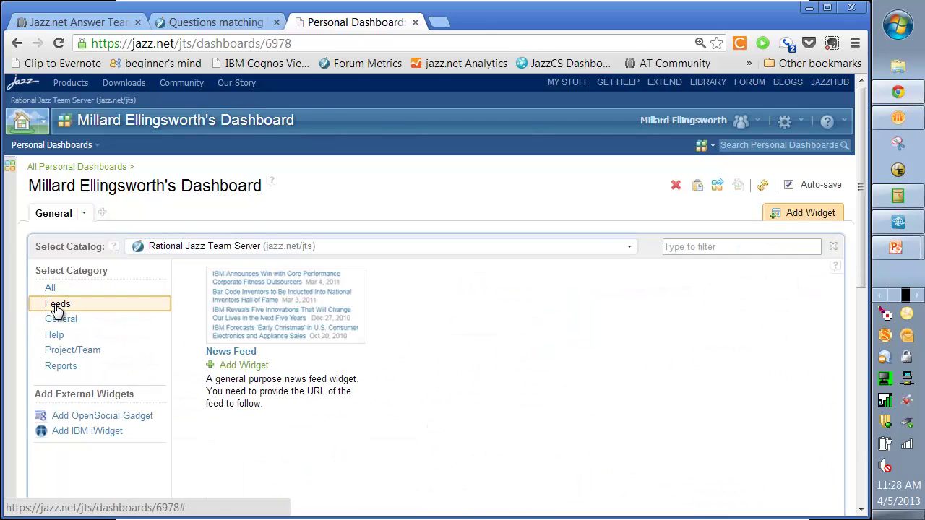
left_click(241, 366)
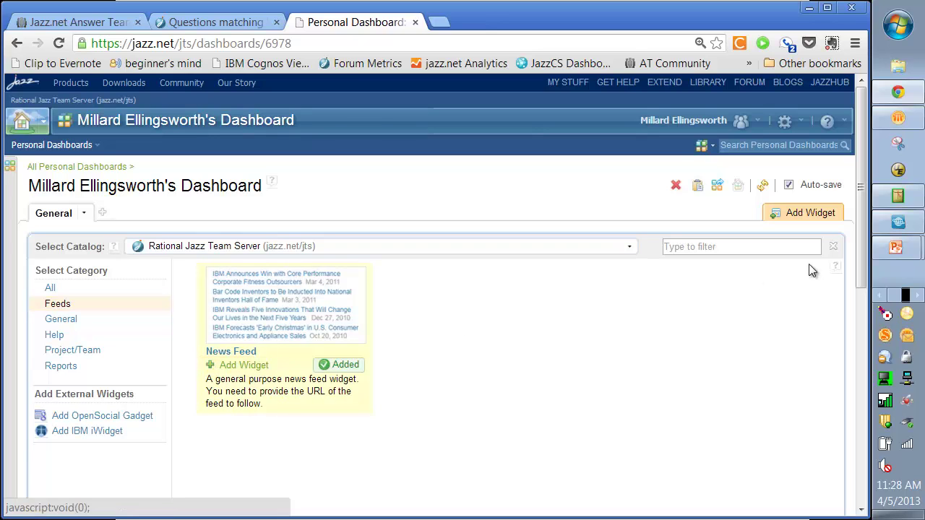
left_click(833, 247)
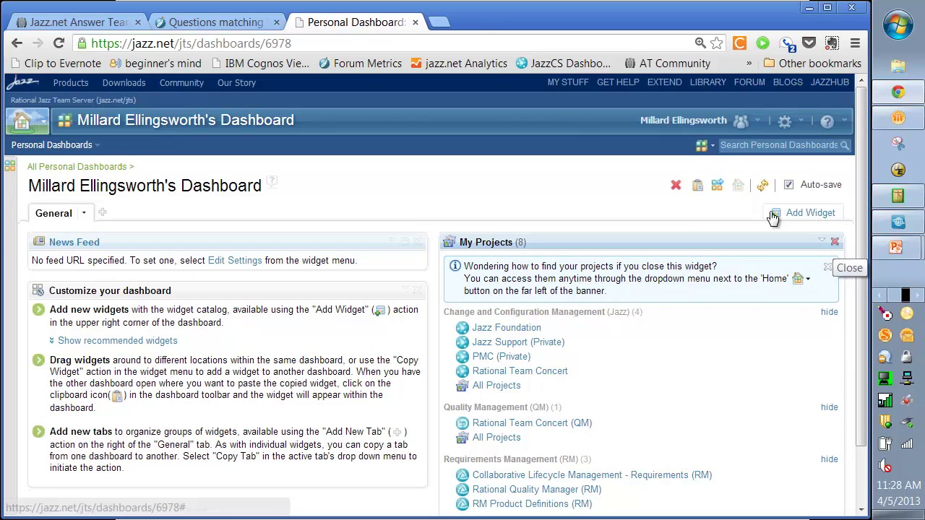
Step: Point the News Feed widget at the copied feed URL, showing 10 items and opening links in new windows
left_click(235, 261)
left_click(216, 268)
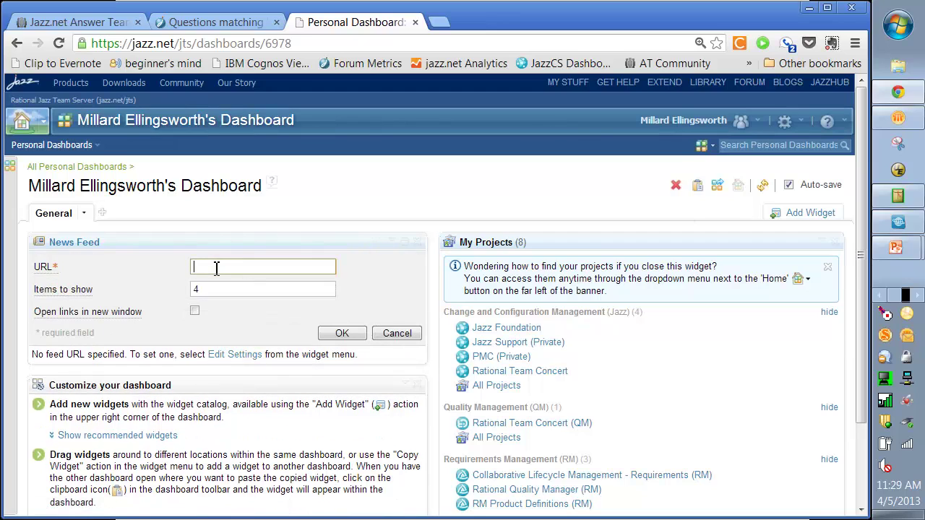
key("ctrl+v")
left_click(225, 291)
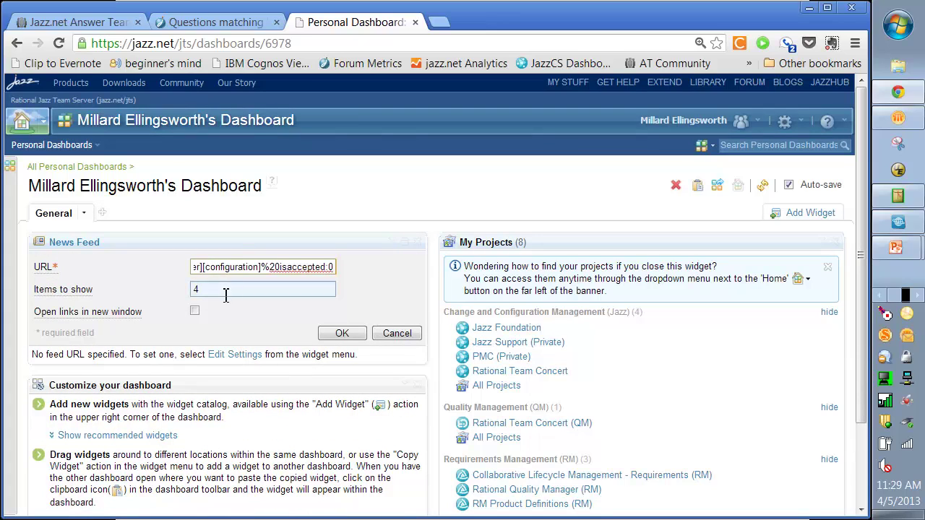
left_click_drag(202, 289, 185, 289)
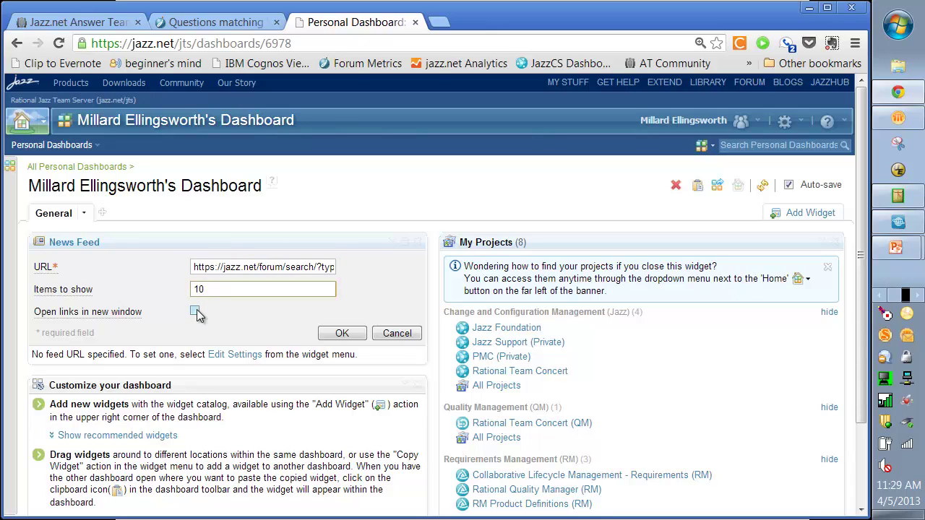
left_click(195, 312)
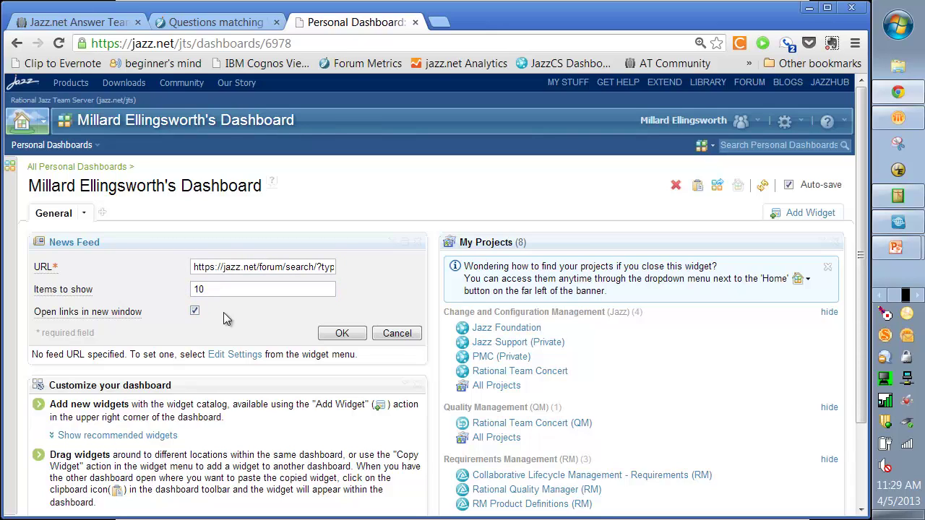
left_click(343, 333)
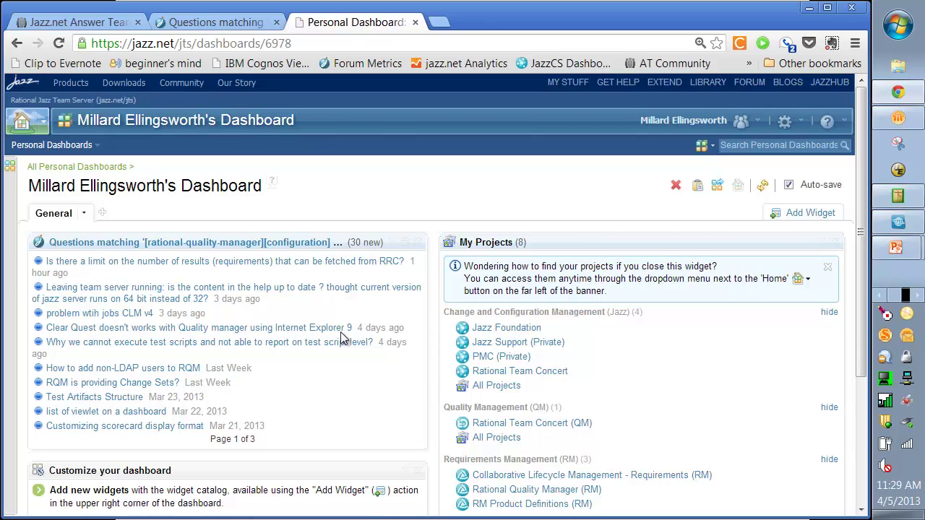
mouse_move(126, 265)
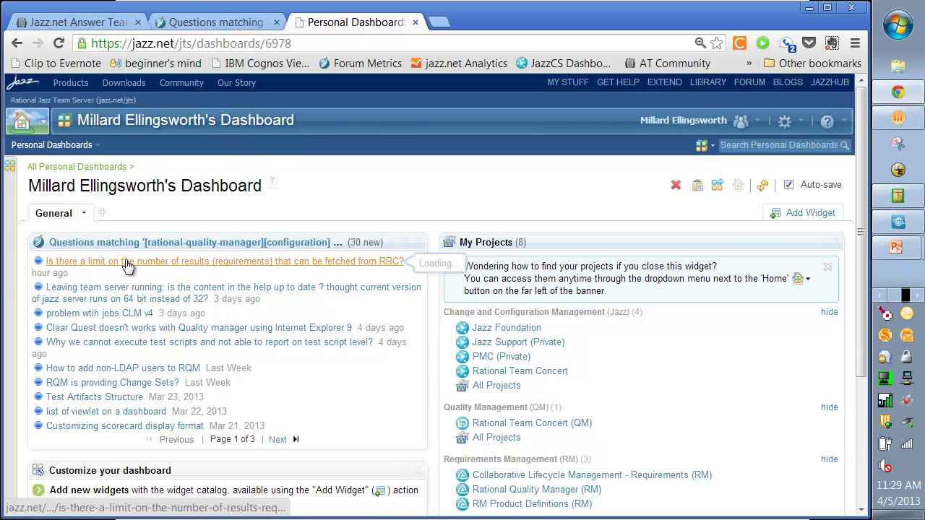